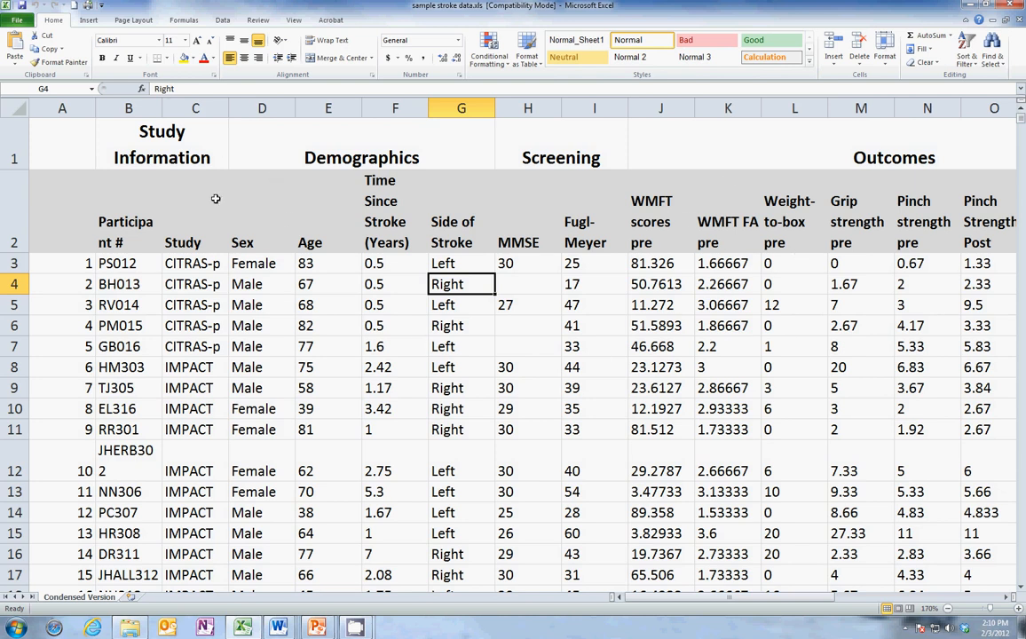
# Enable the Analysis ToolPak through the Excel add-ins manager.
pyautogui.click(18, 19)
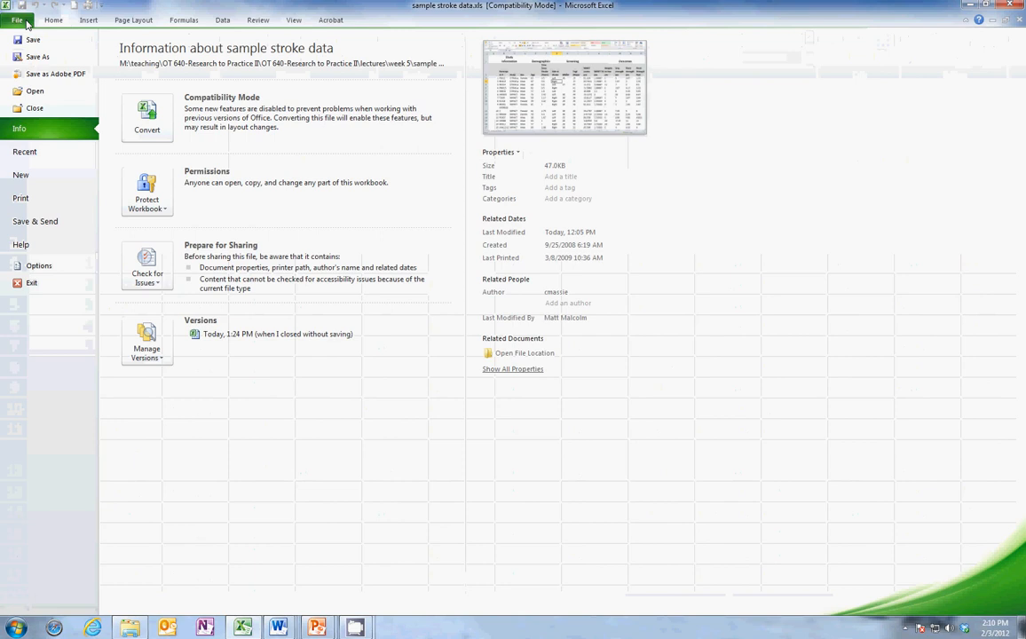
pyautogui.click(38, 267)
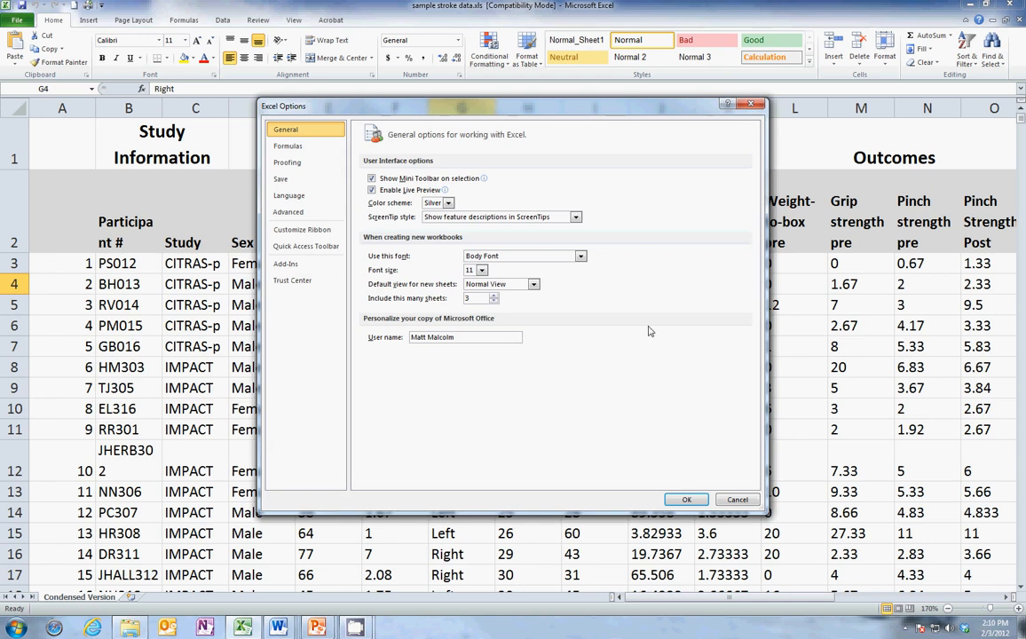
pyautogui.click(291, 269)
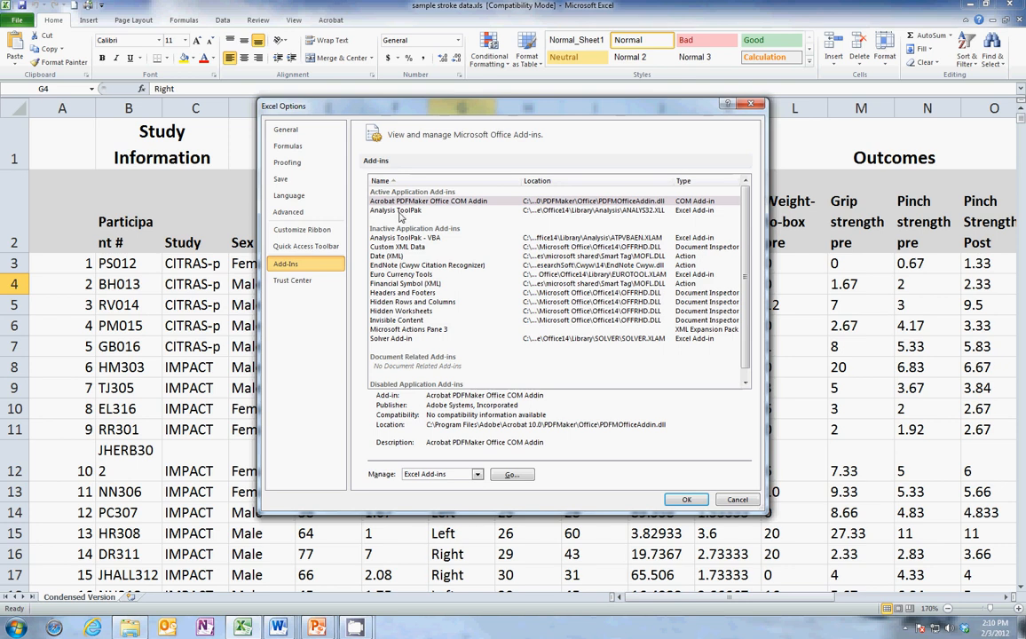
pyautogui.click(395, 212)
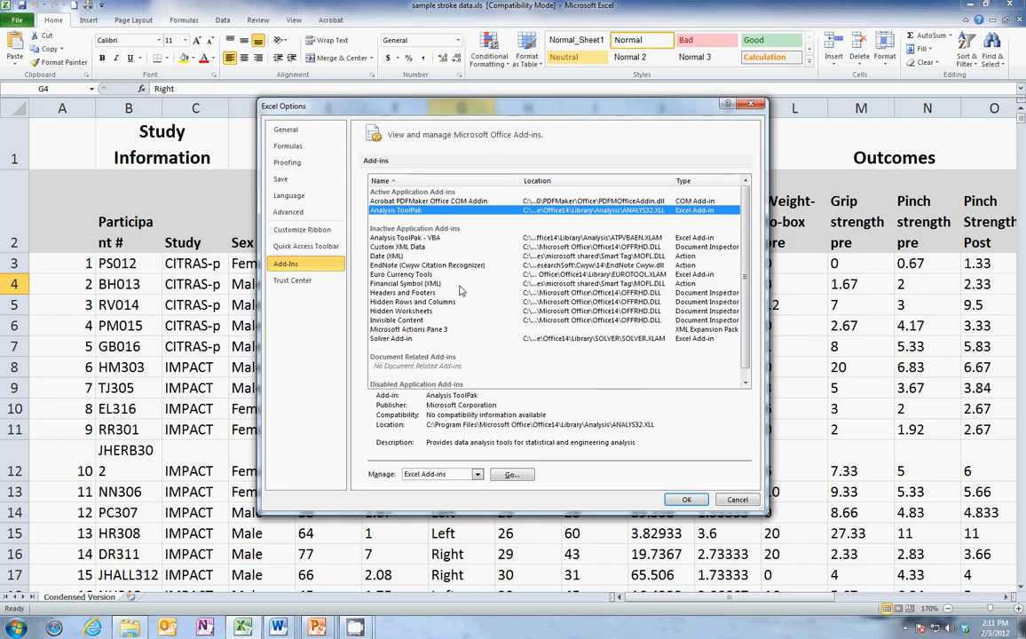
pyautogui.click(512, 476)
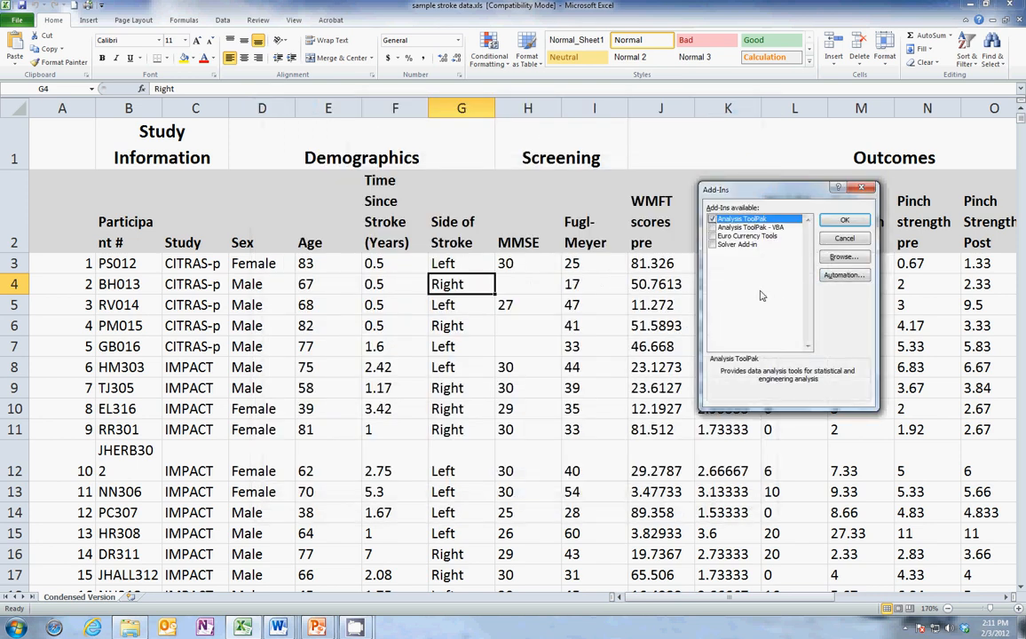
pyautogui.click(712, 220)
pyautogui.click(844, 221)
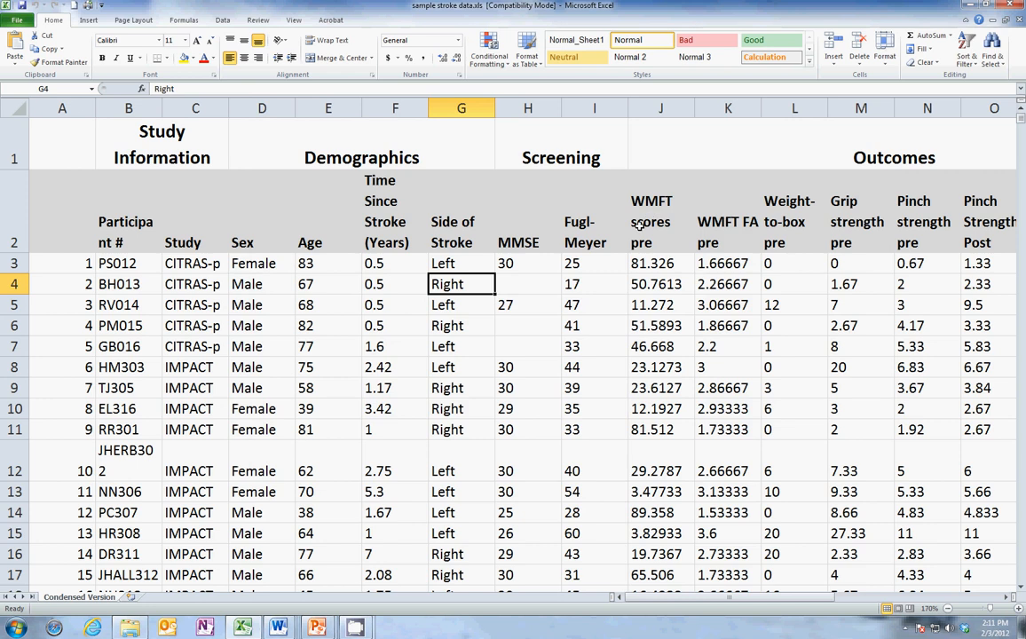
# Look over the participant data and start a Descriptive Statistics analysis from the data analysis tools.
pyautogui.click(222, 20)
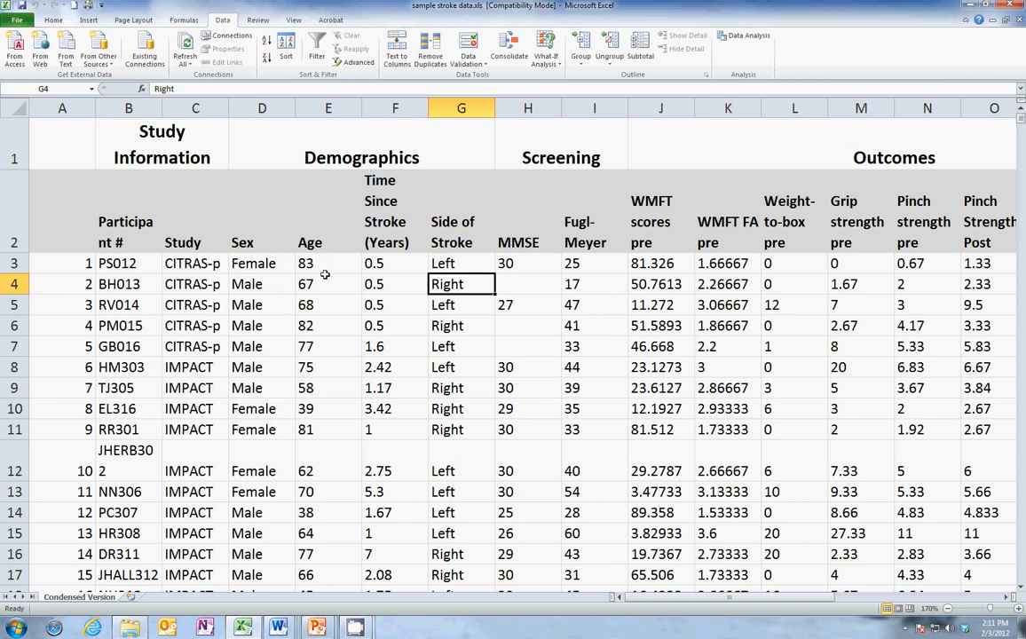
pyautogui.scroll(-6, 306, 278)
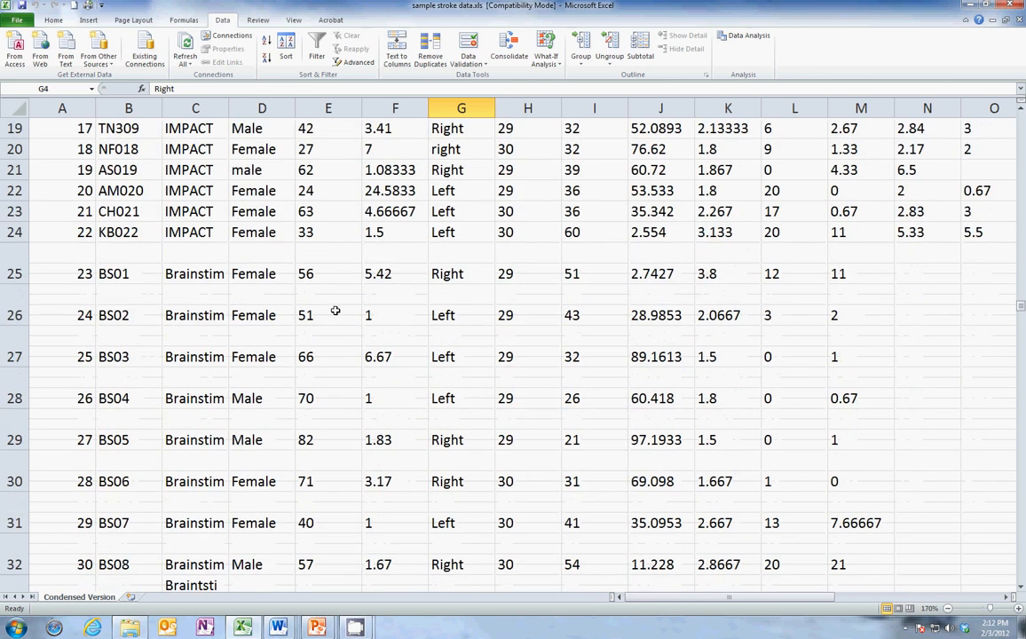
pyautogui.scroll(-5, 335, 311)
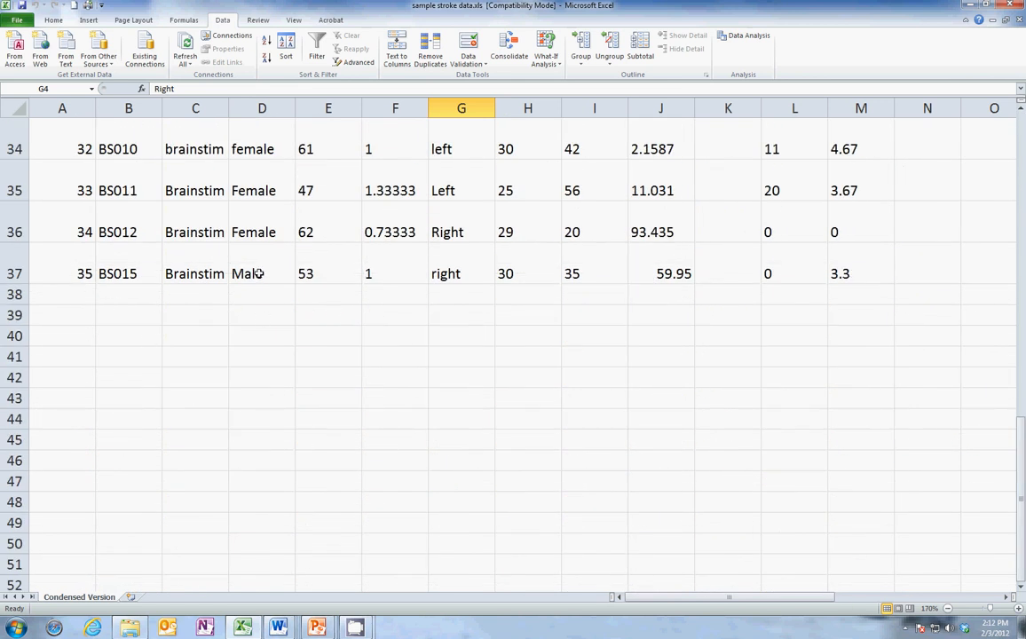
pyautogui.scroll(11, 266, 277)
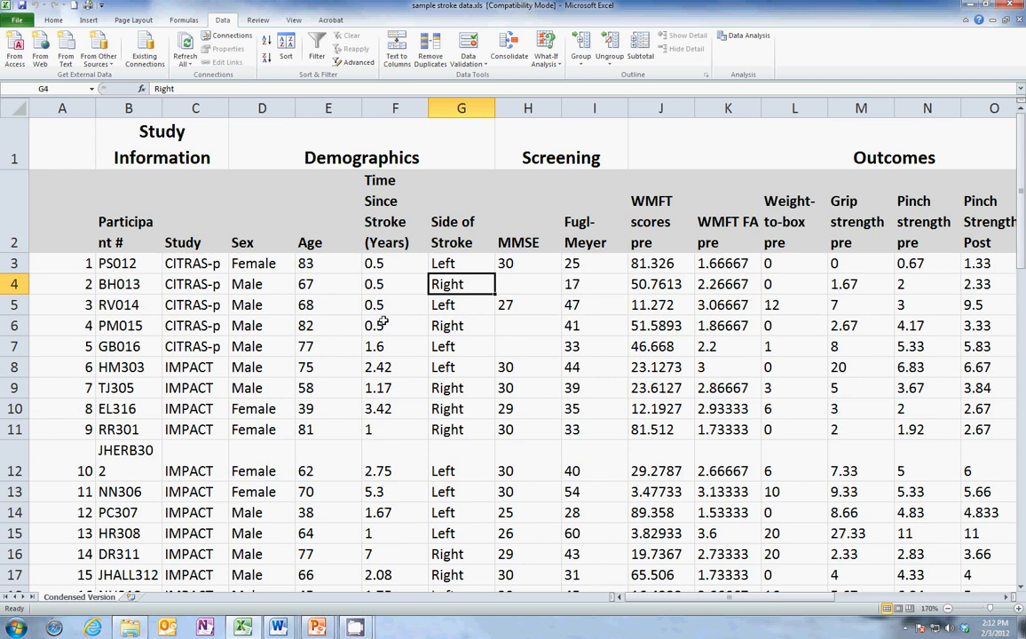
pyautogui.click(759, 40)
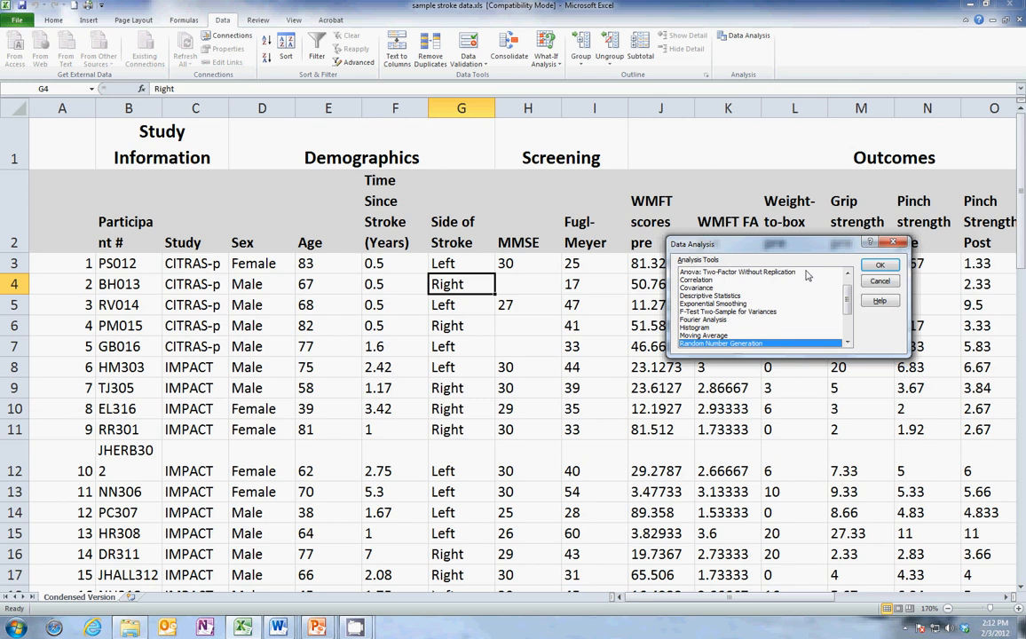
pyautogui.click(729, 296)
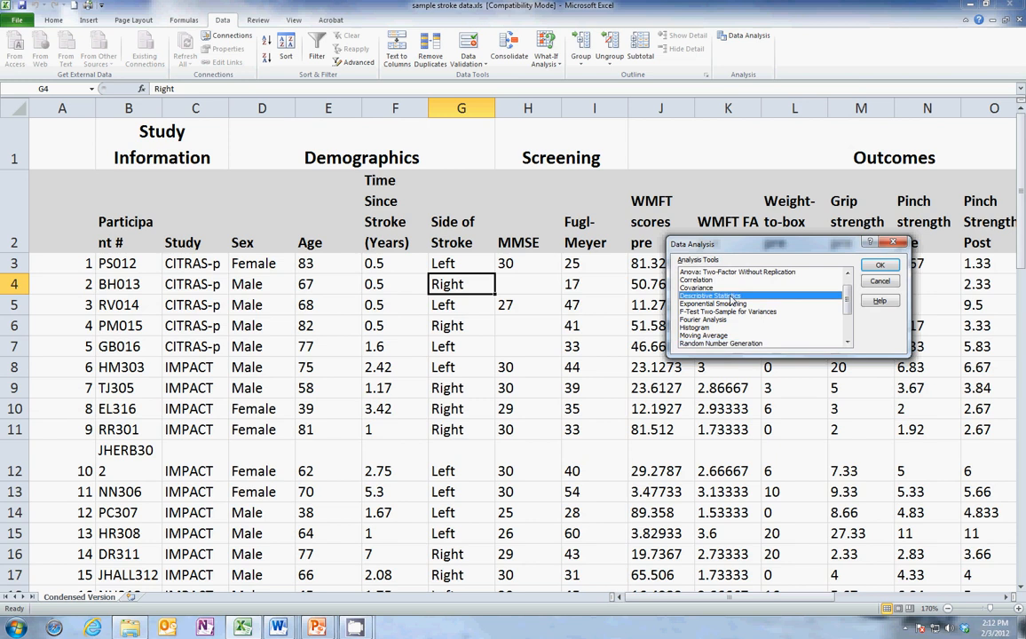
pyautogui.click(882, 265)
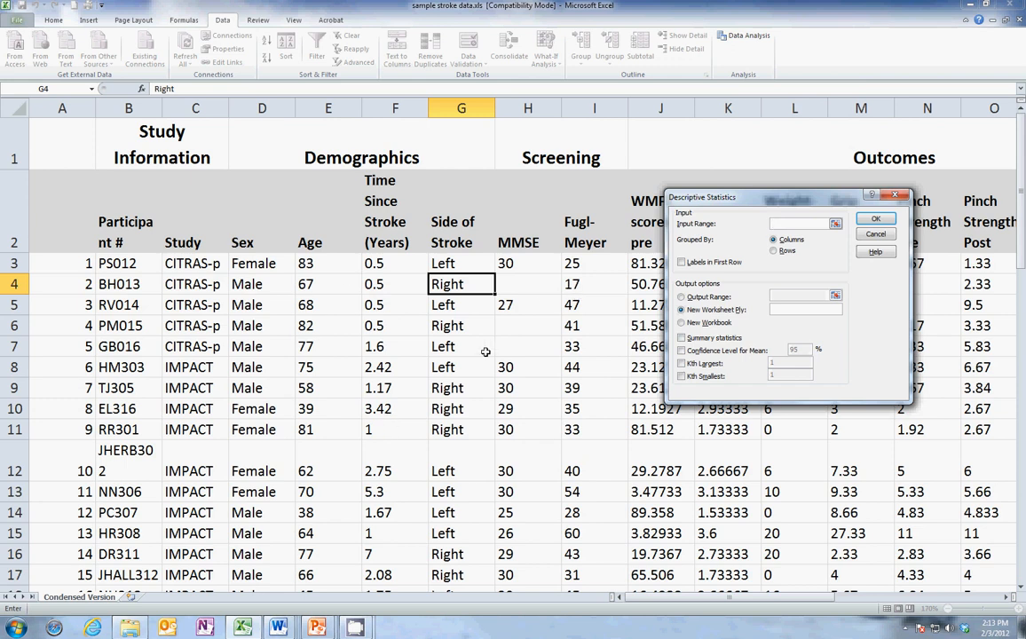
# Generate summary statistics for the Age values in E3:E37, grouped by columns, on a new worksheet.
pyautogui.click(333, 263)
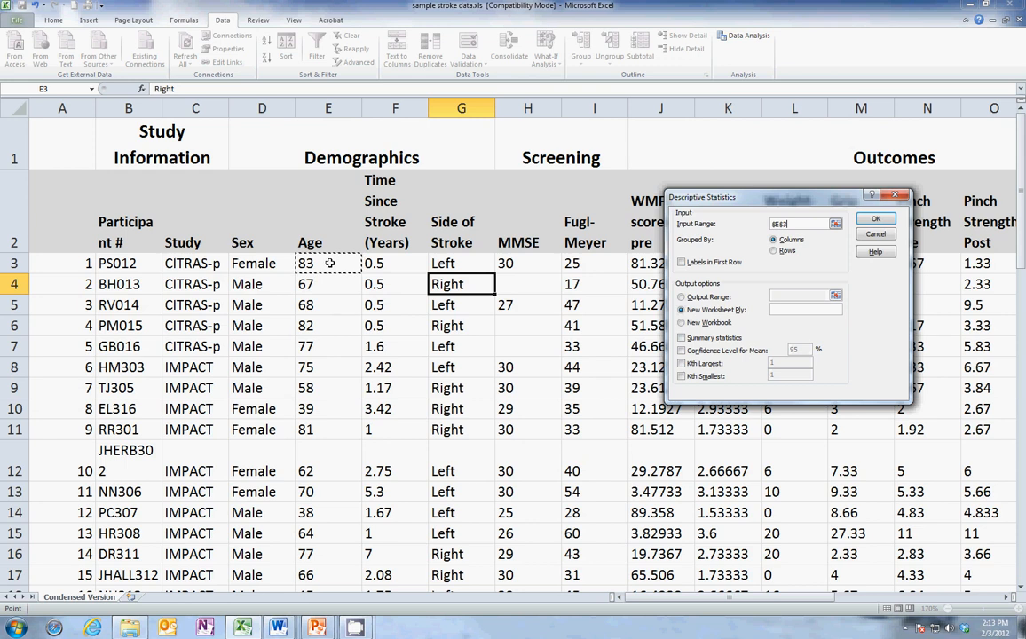
pyautogui.moveTo(329, 263); pyautogui.dragTo(345, 604)
pyautogui.moveTo(329, 458); pyautogui.dragTo(333, 518)
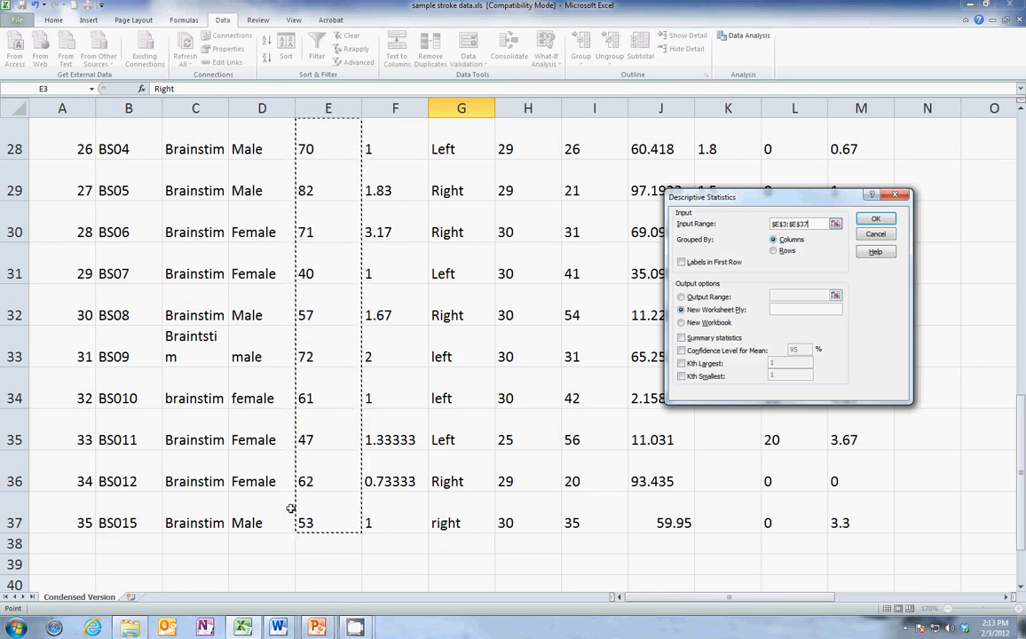
pyautogui.scroll(7, 527, 402)
pyautogui.scroll(2, 527, 402)
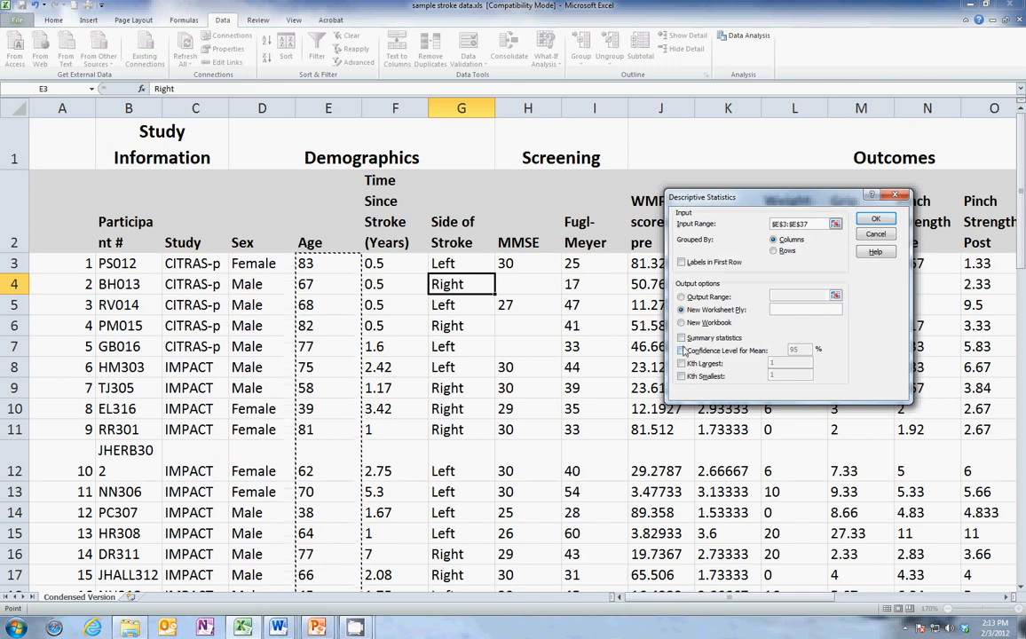
pyautogui.click(682, 338)
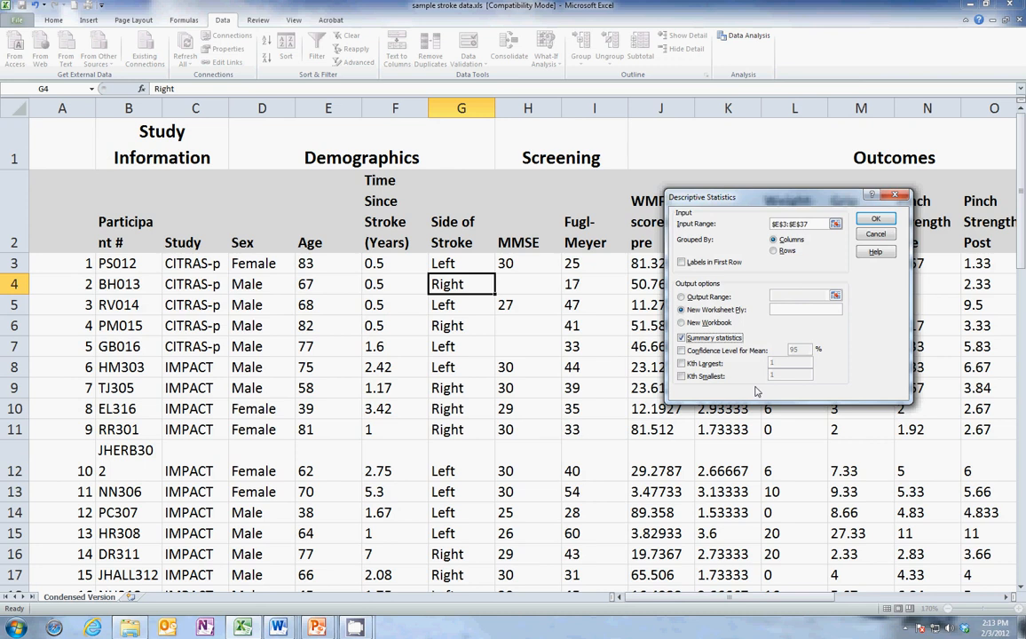
pyautogui.click(875, 218)
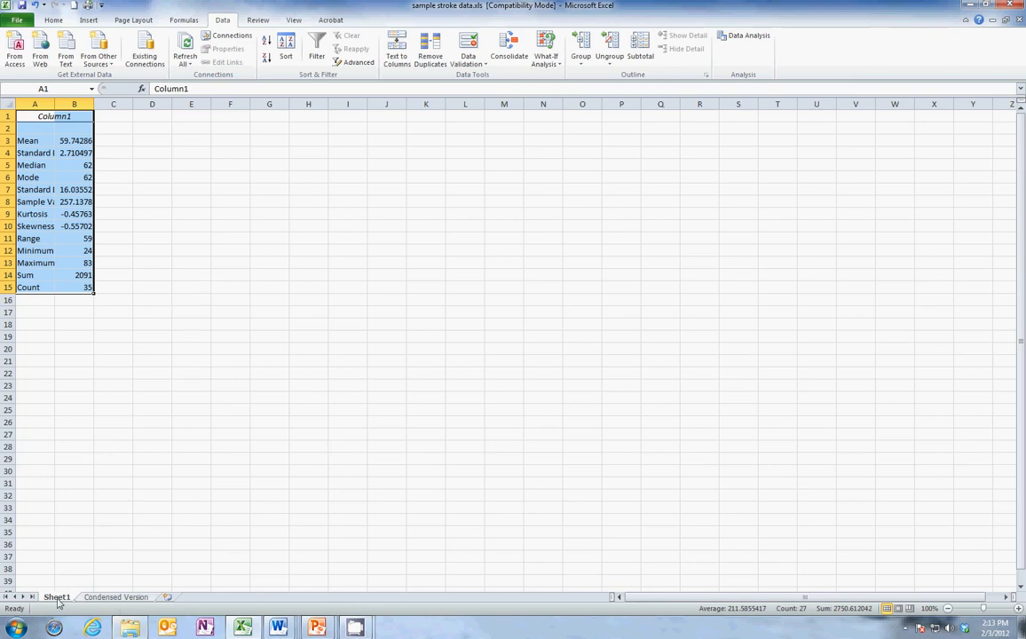
# Widen column A of the statistics output sheet so its full labels fit.
pyautogui.click(101, 599)
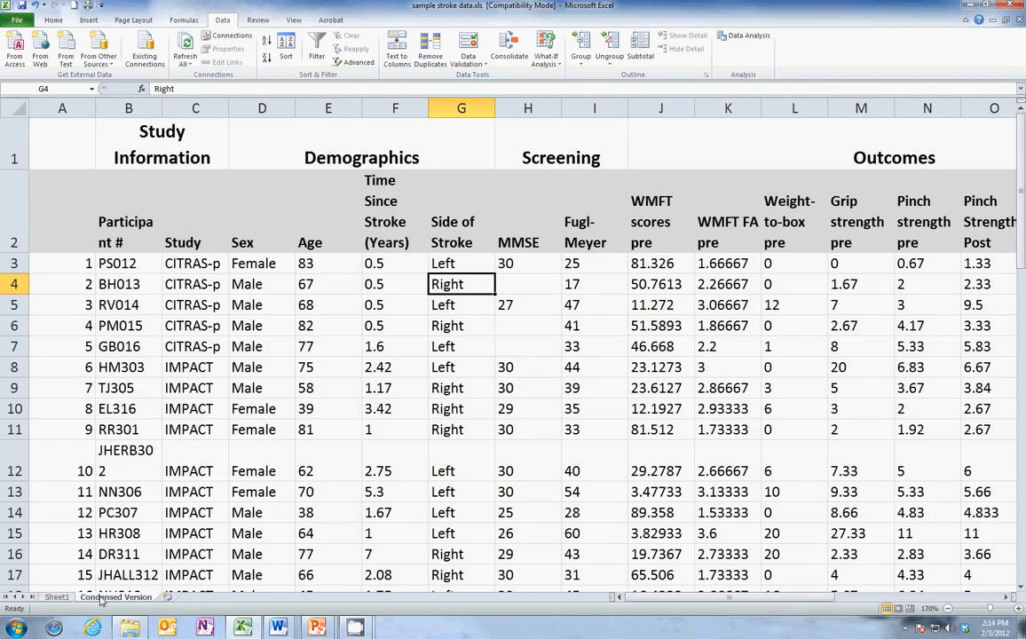
pyautogui.click(56, 596)
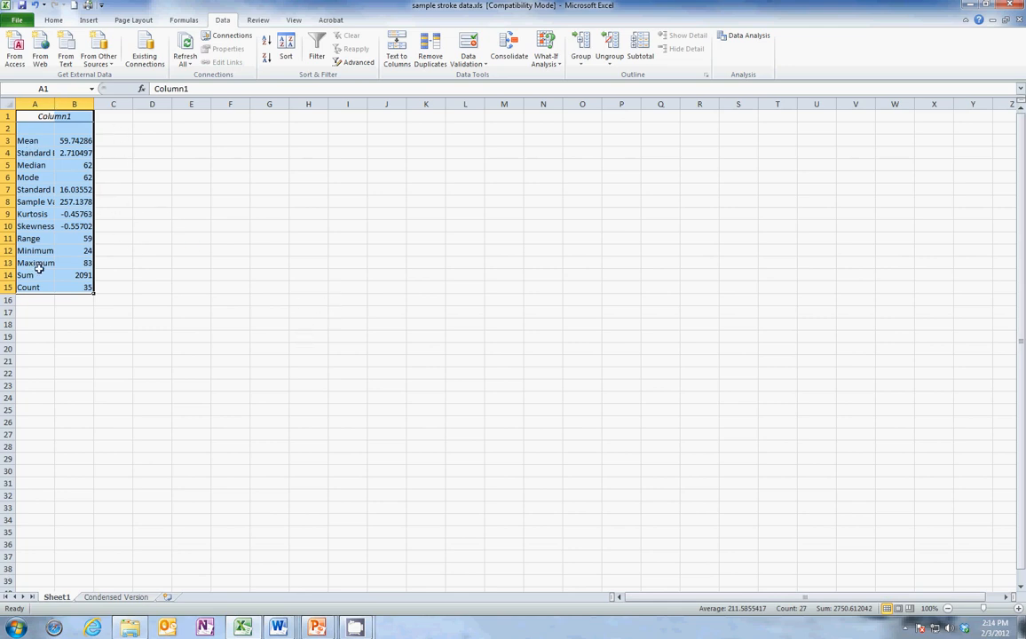
pyautogui.click(36, 335)
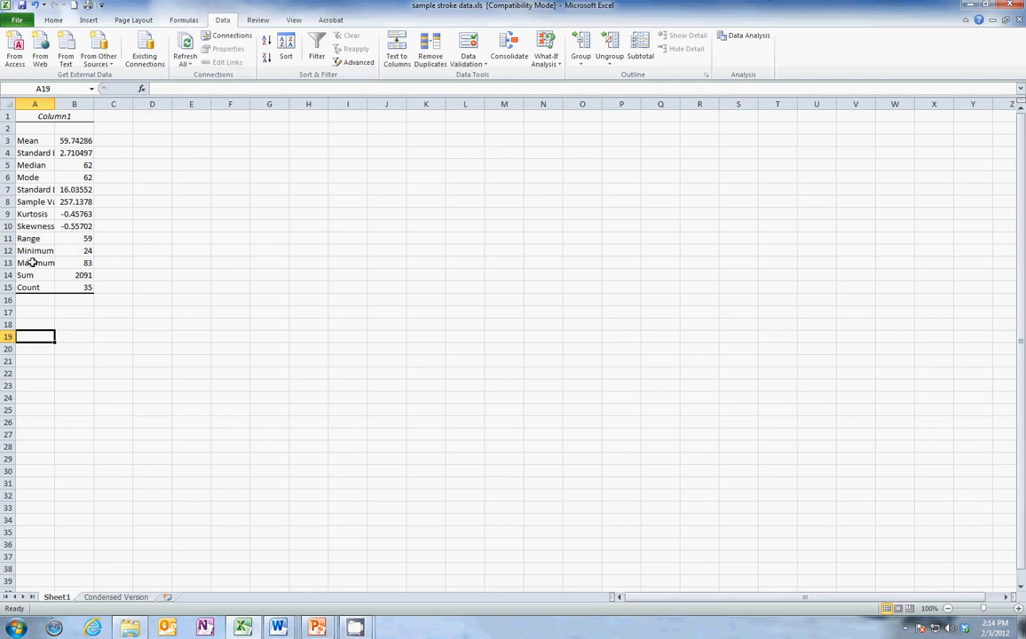
pyautogui.moveTo(54, 104); pyautogui.dragTo(137, 103)
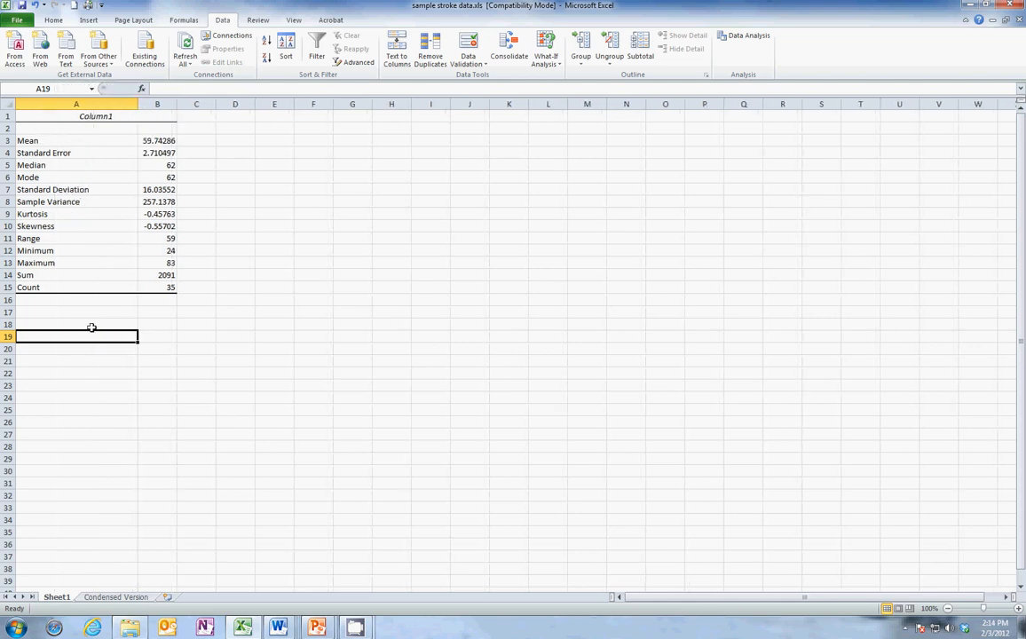
# Examine the age statistics from mean and median through range, sum and count, and return to the Condensed Version sheet.
pyautogui.click(67, 140)
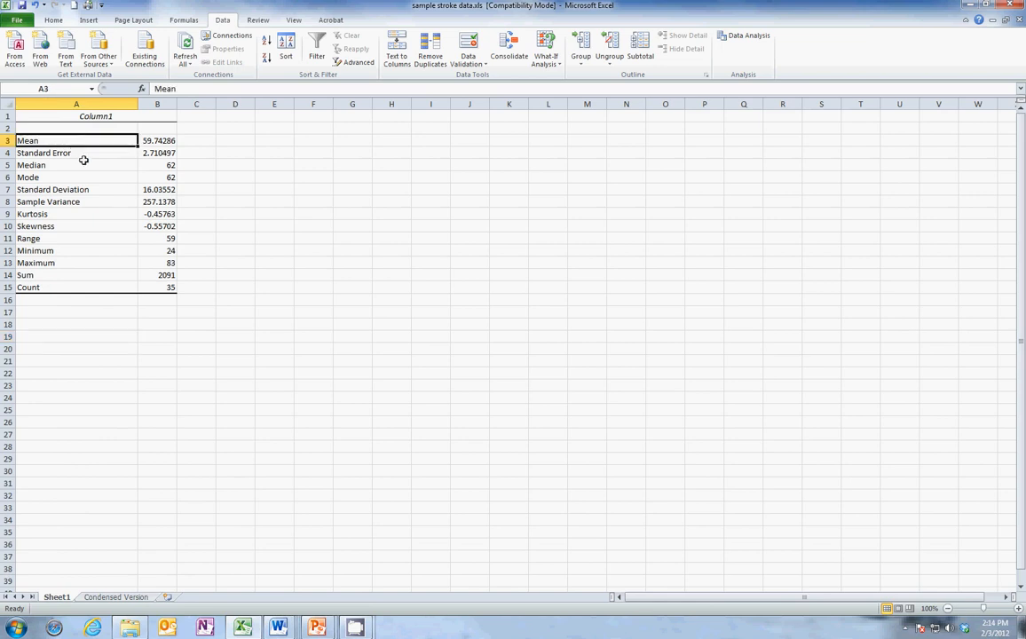
pyautogui.click(63, 165)
pyautogui.click(51, 177)
pyautogui.click(84, 189)
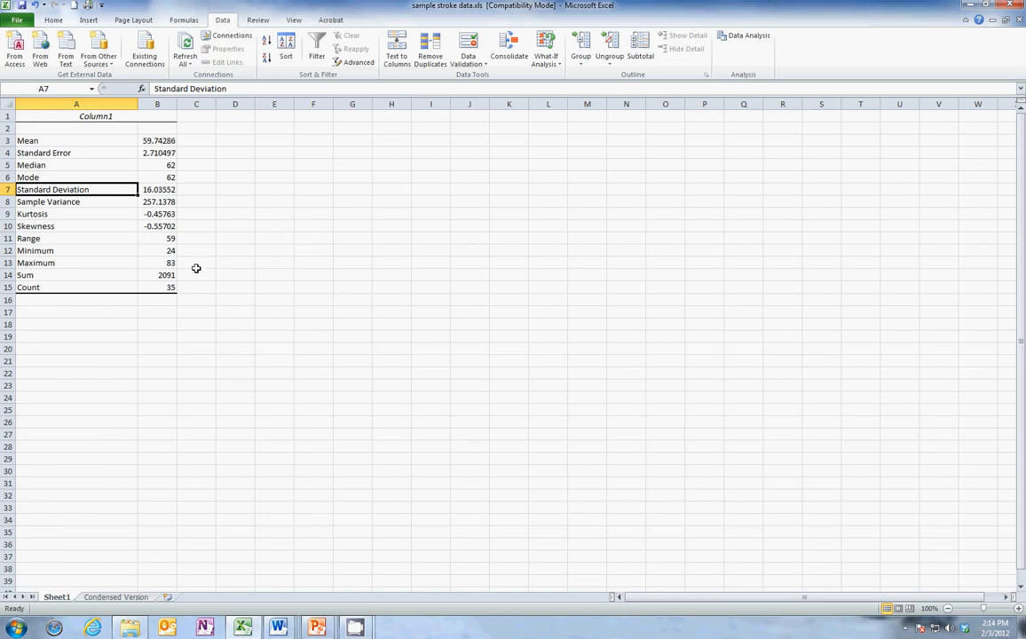
pyautogui.click(106, 240)
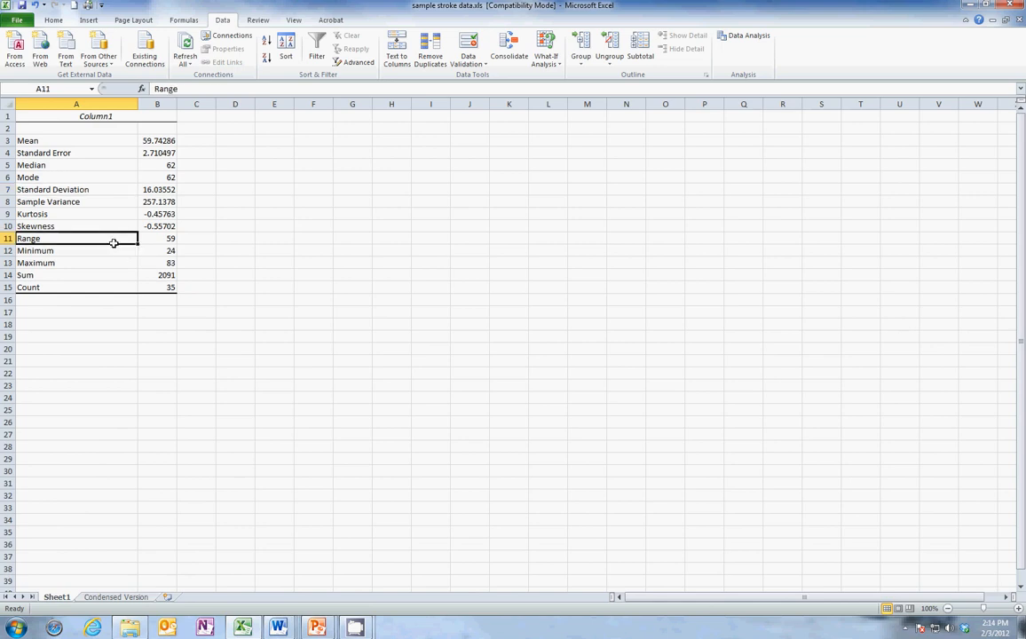
pyautogui.click(172, 249)
pyautogui.click(156, 262)
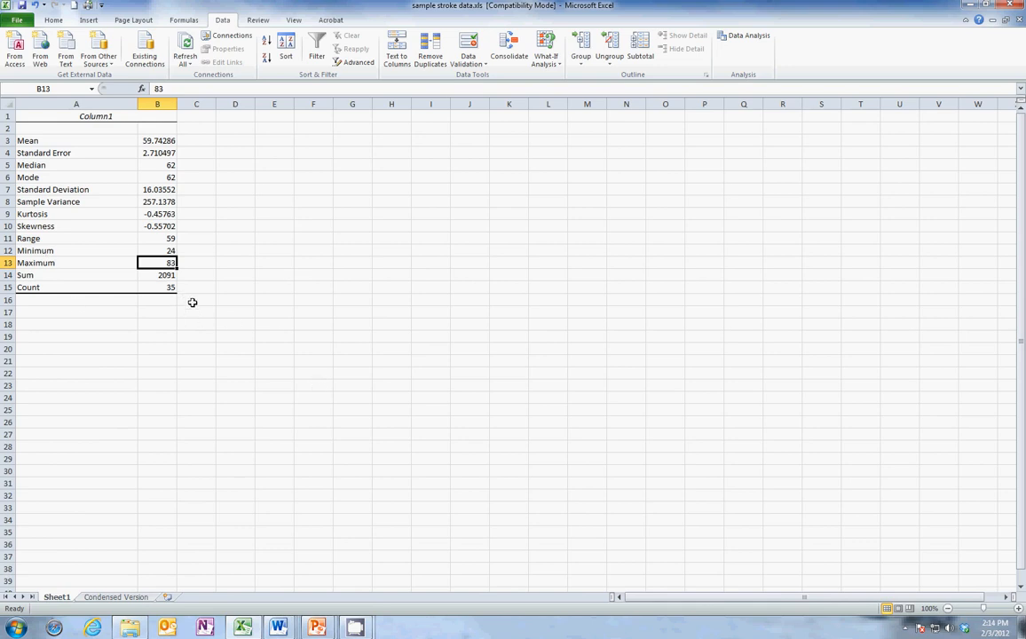
pyautogui.click(89, 275)
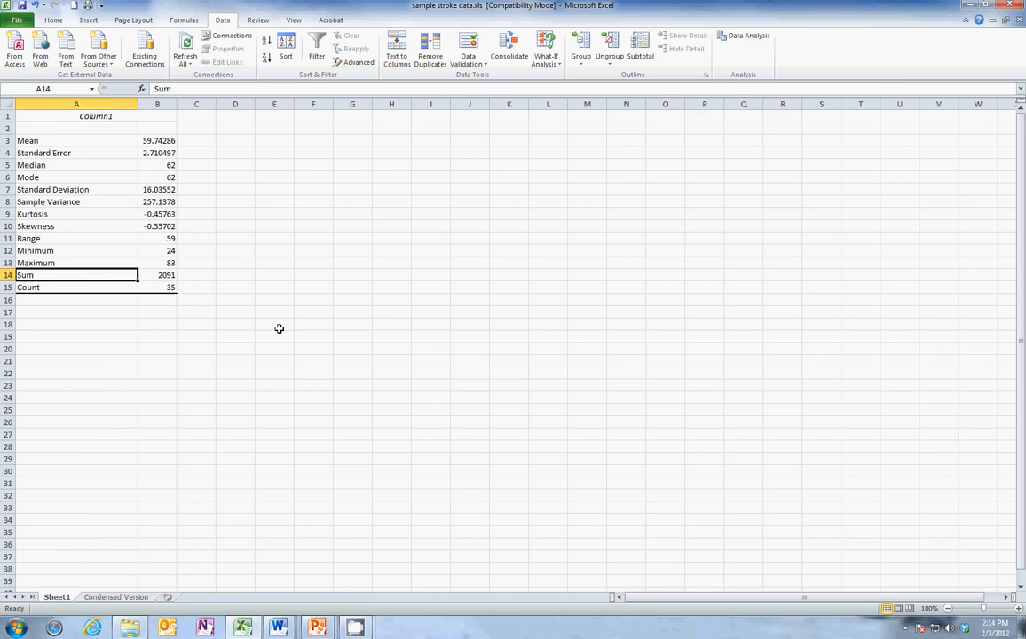
pyautogui.click(159, 275)
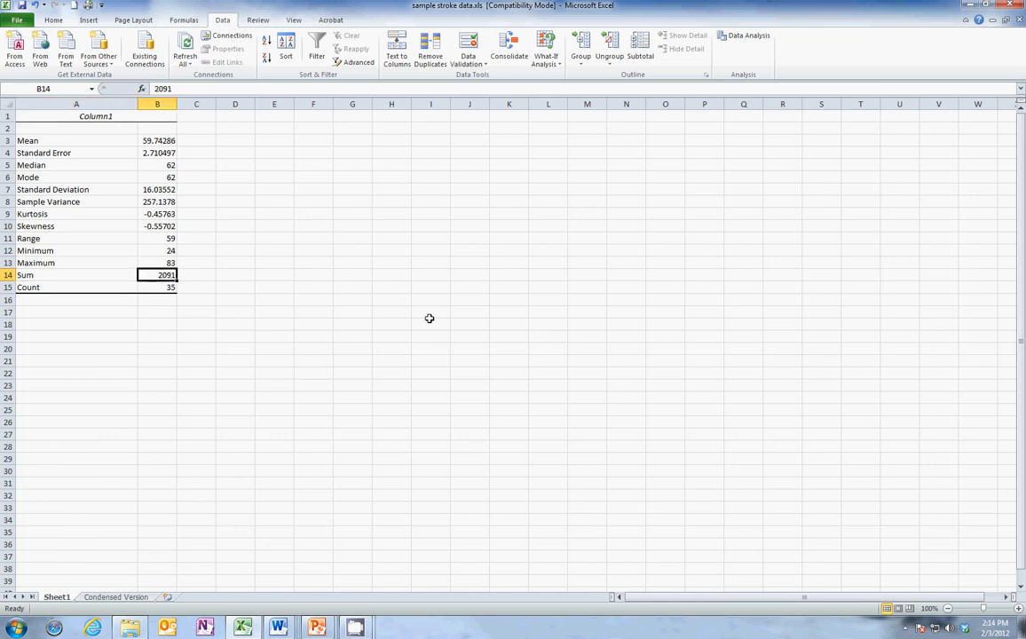
pyautogui.click(165, 287)
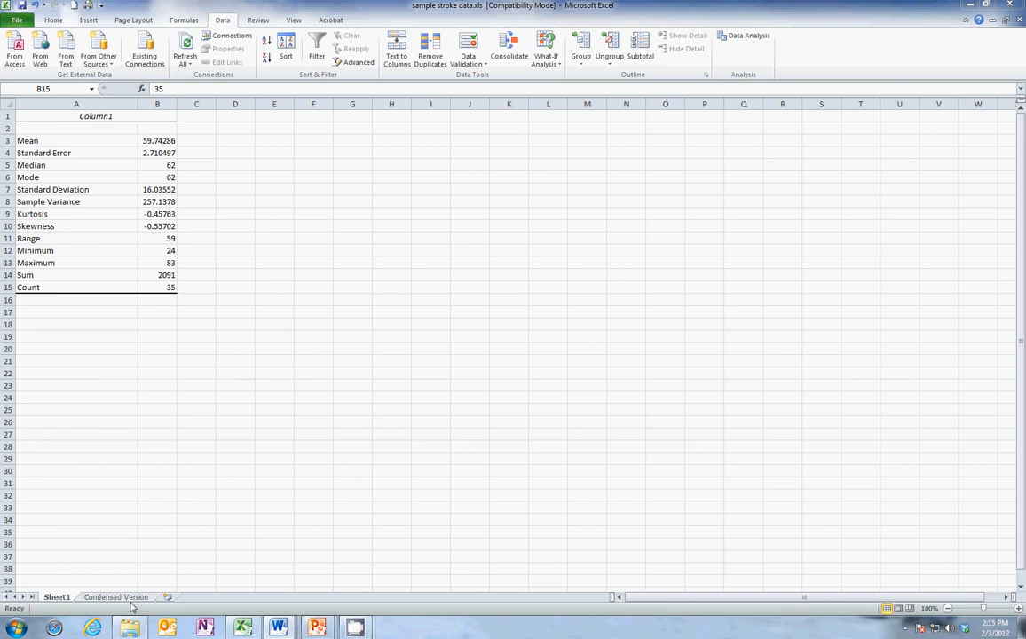
pyautogui.click(130, 598)
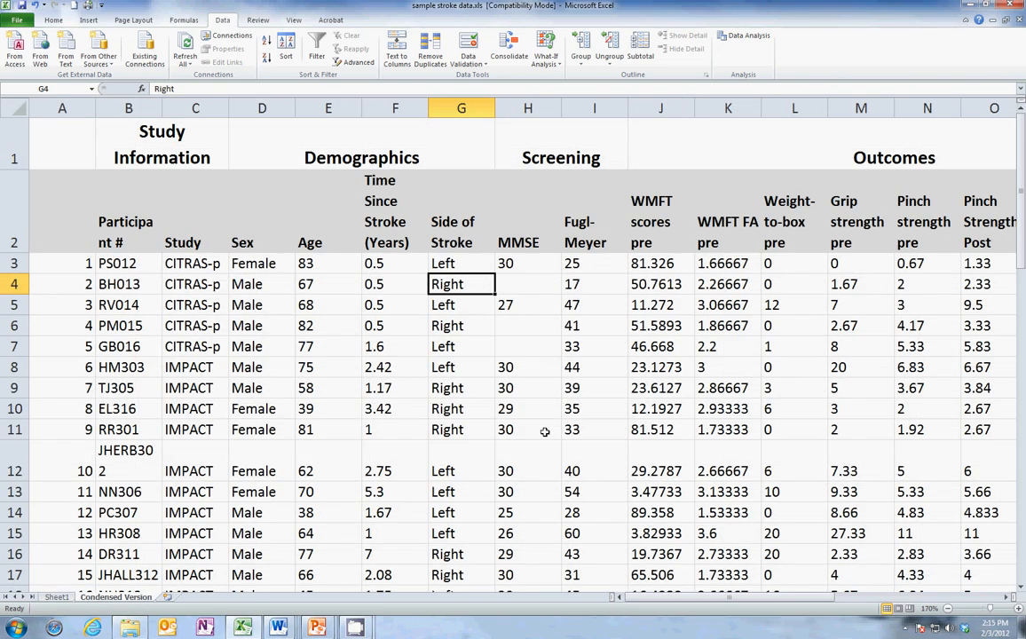